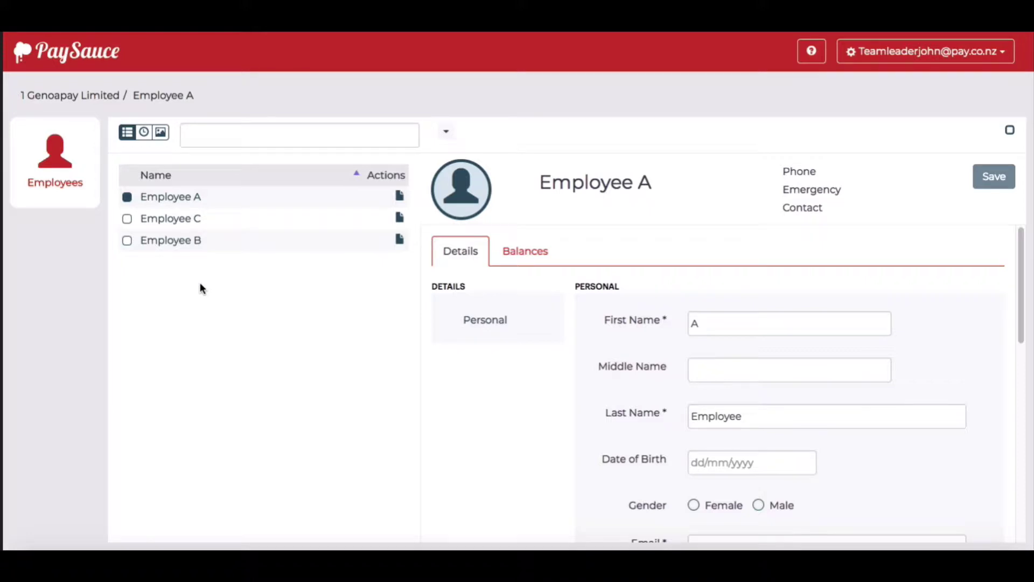
- Open Employee A's record, look through the Details form, and view their leave balances
click(181, 196)
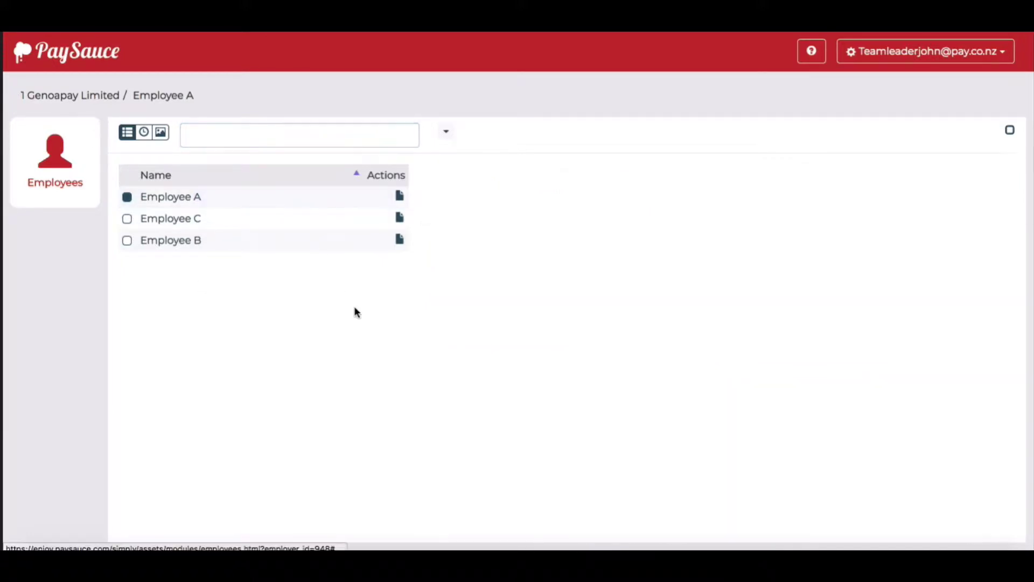
scroll(803, 375, down, 2)
scroll(803, 376, down, 4)
scroll(806, 389, down, 2)
scroll(805, 389, up, 6)
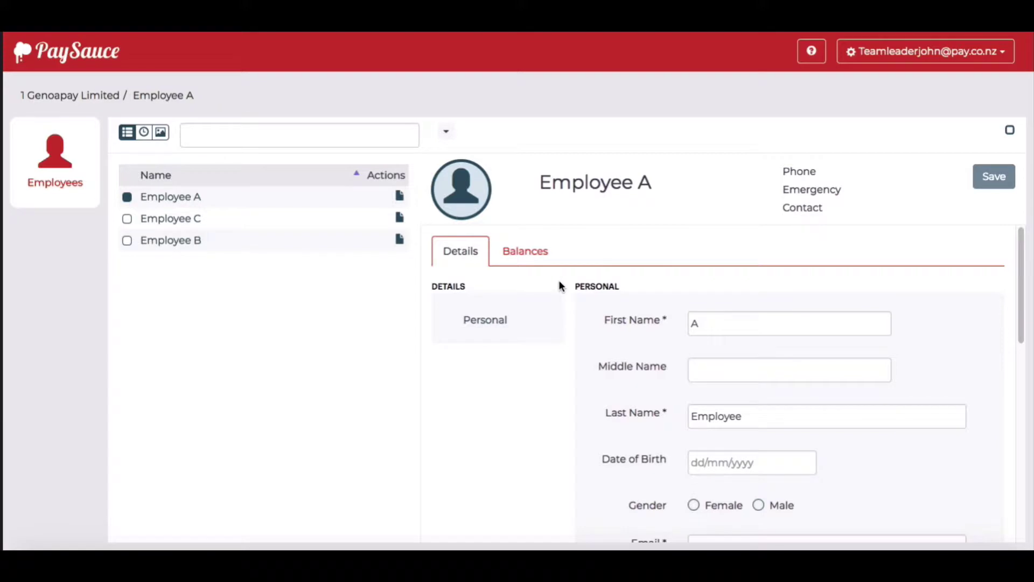
click(535, 251)
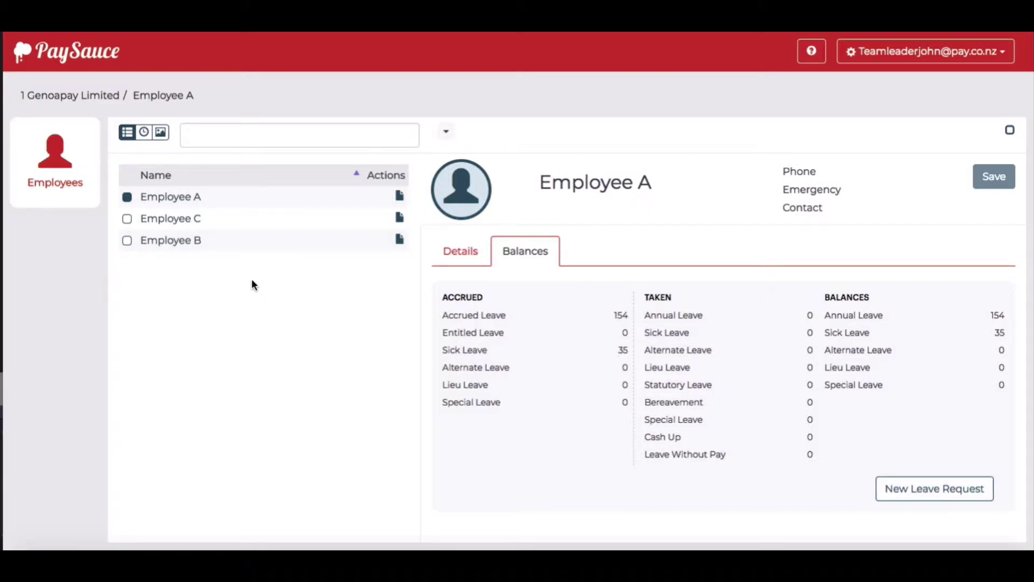
- Switch to the hours view showing Employee A's 30.33 hours for 18/06–01/07/18
click(144, 133)
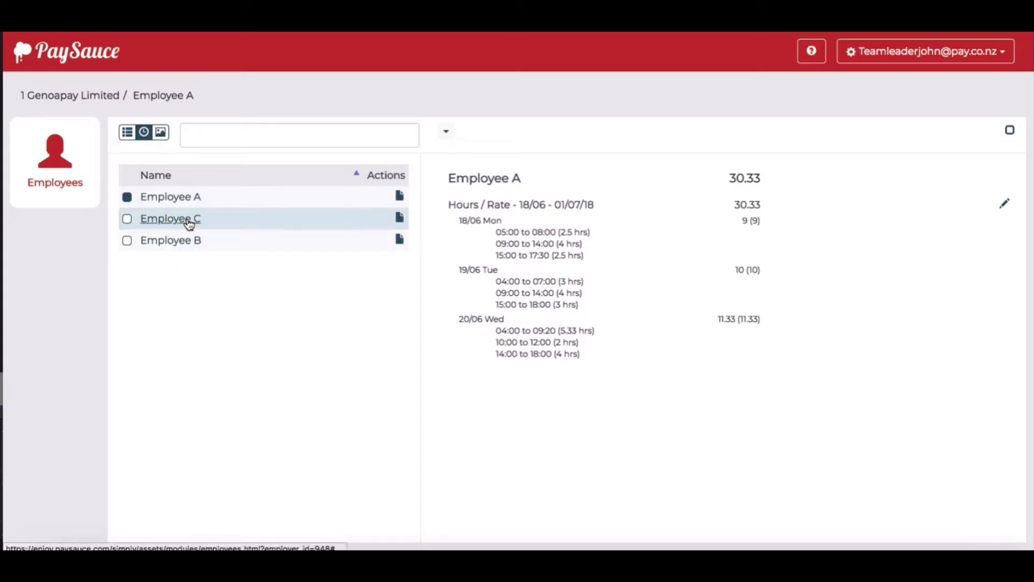
- Change Employee B's week 26 Friday hours from 9 to 8 and approve the 98.5-hour timesheet
click(191, 243)
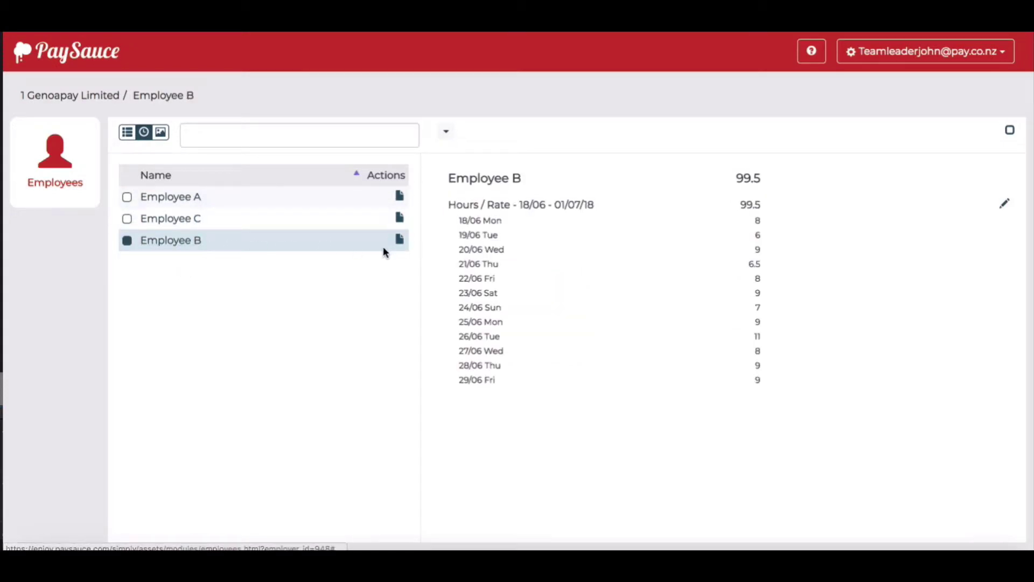
click(1003, 207)
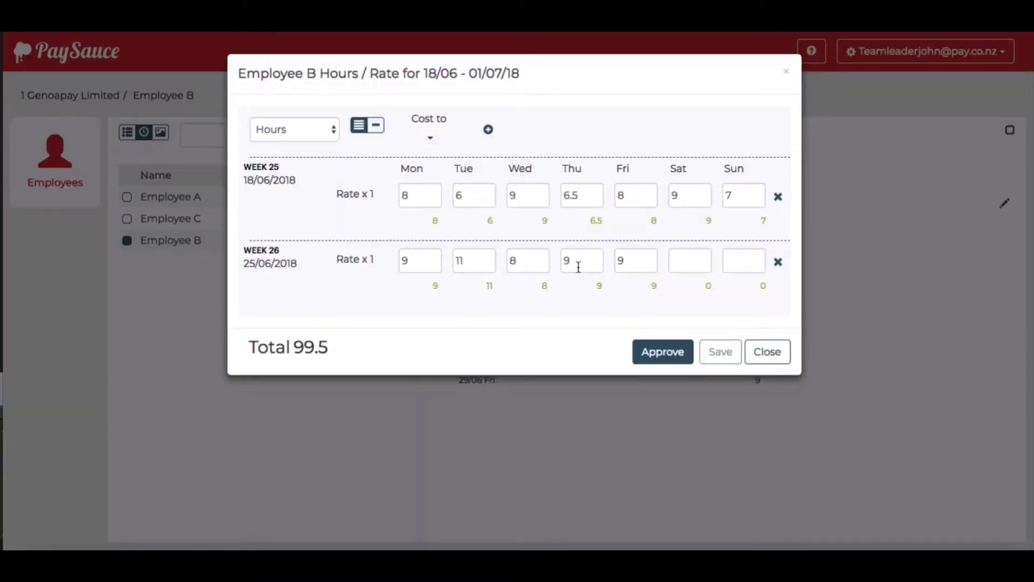
click(637, 262)
key(BackSpace)
text(8)
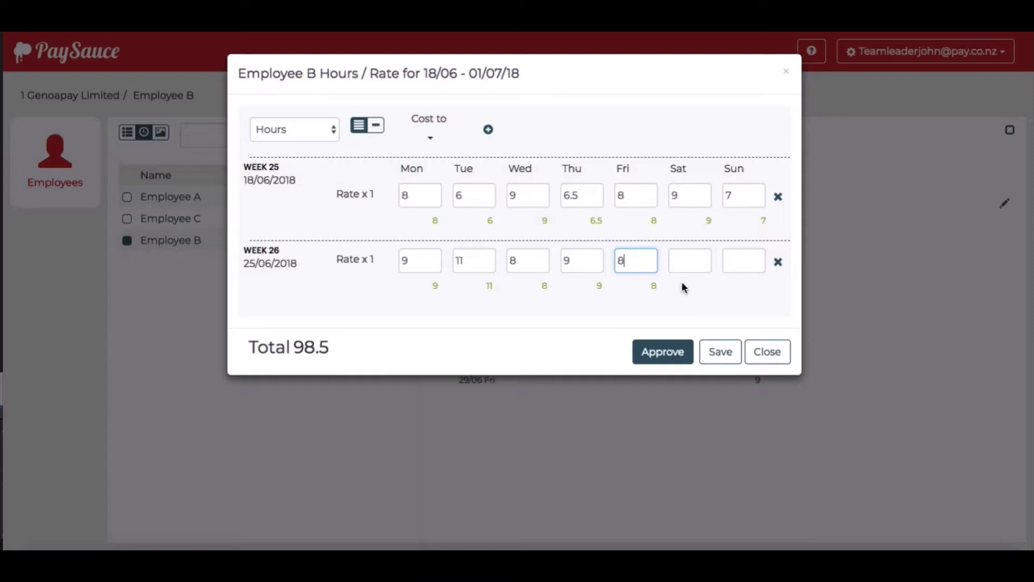
click(662, 352)
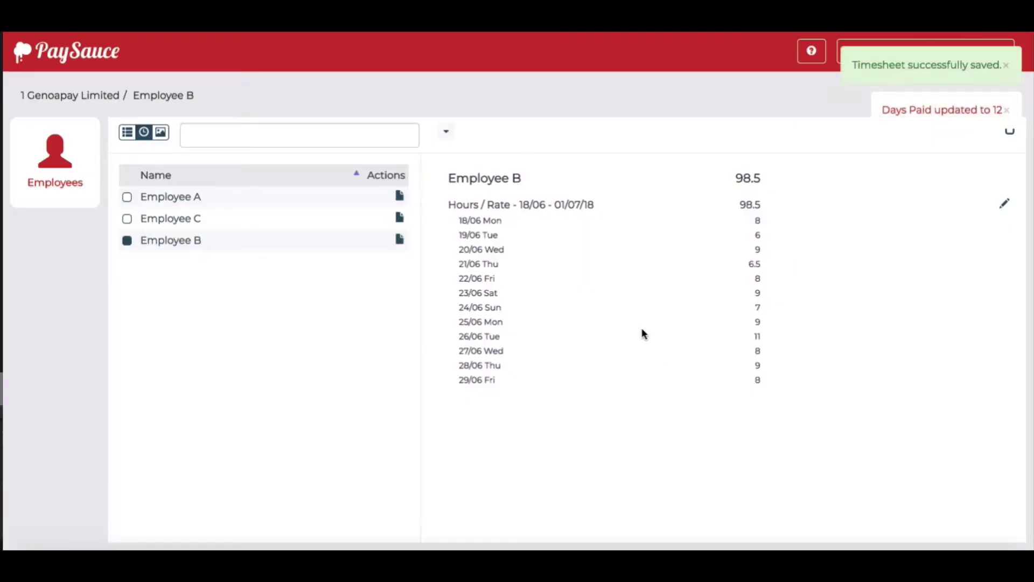
click(161, 219)
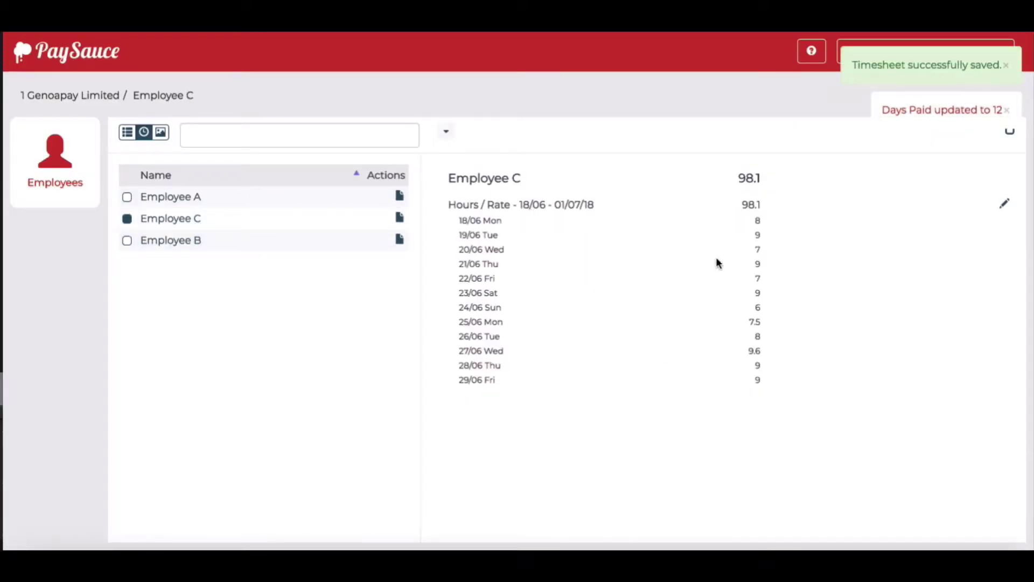
- Approve Employee C's 98.1-hour timesheet unchanged in the Hours / Rate dialog
click(1005, 203)
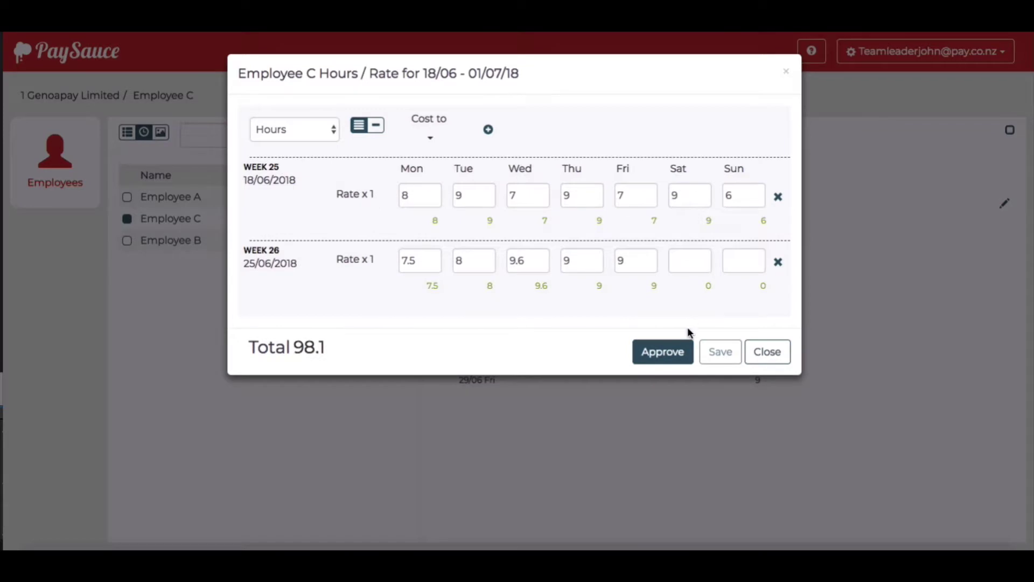
click(670, 351)
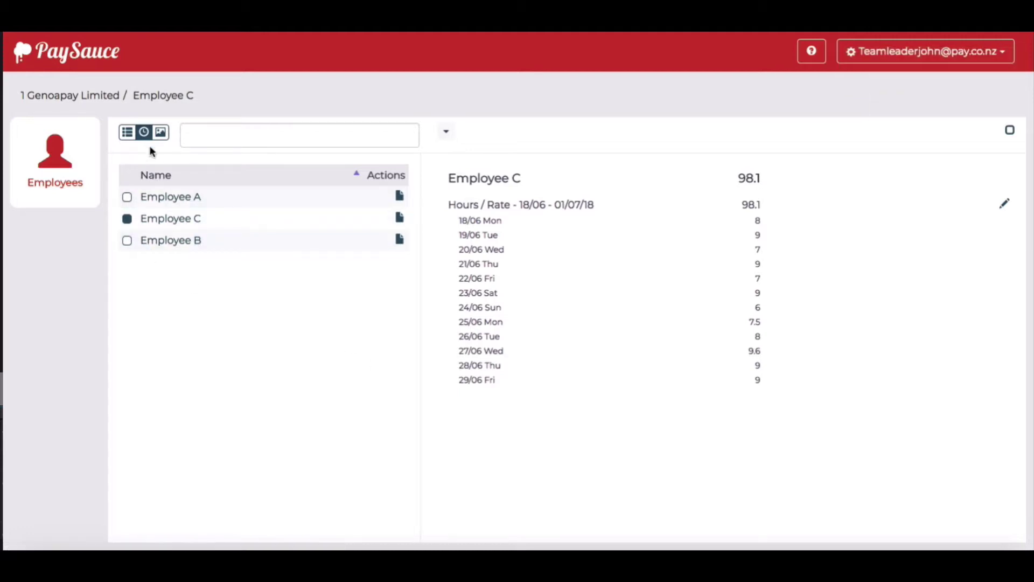
- In the leave calendar, approve B Employee's 15/06/2018 sick leave with the message 'TAKE ANOTHER DAY OFF'
click(161, 133)
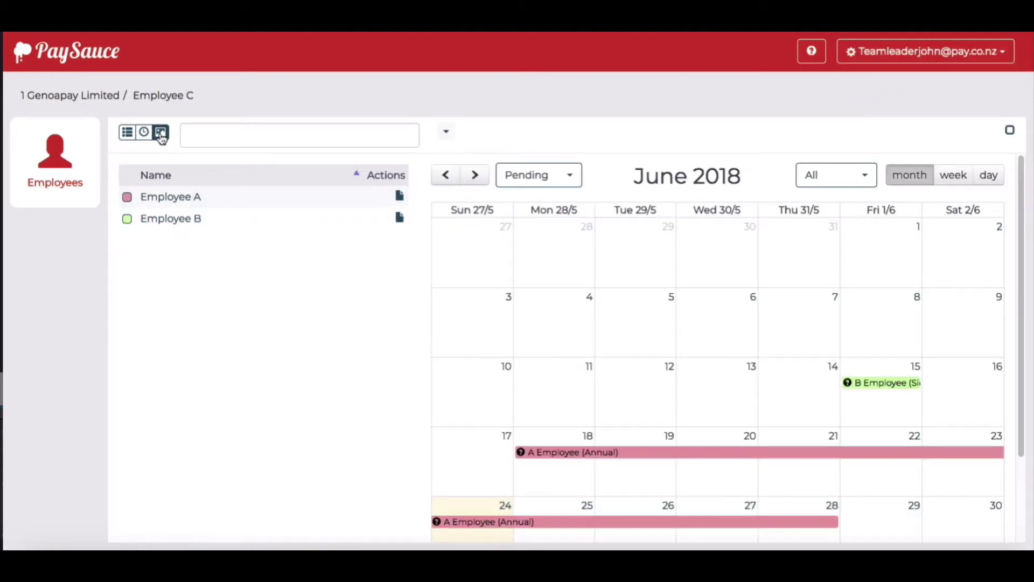
scroll(803, 369, down, 2)
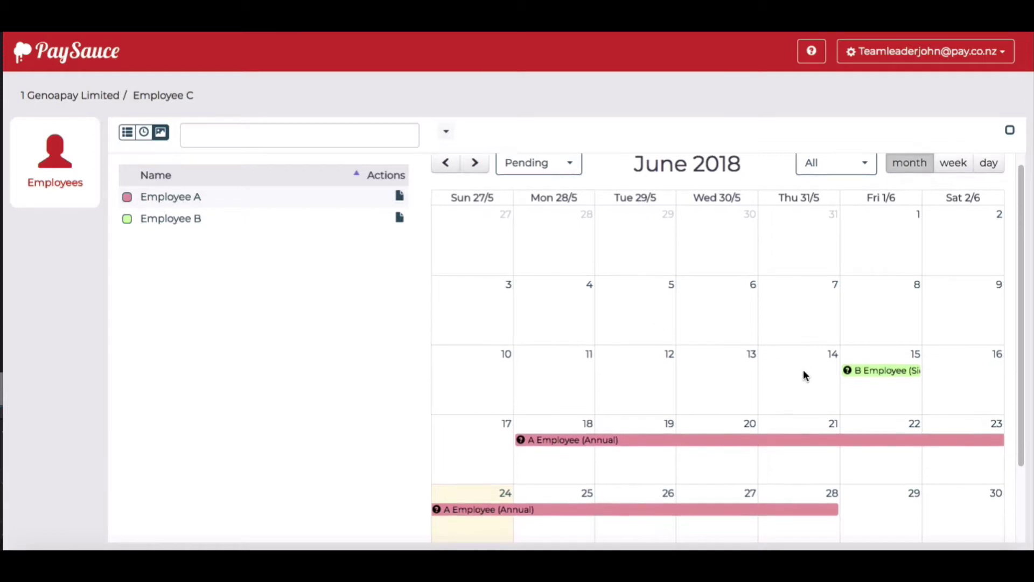
scroll(803, 370, up, 1)
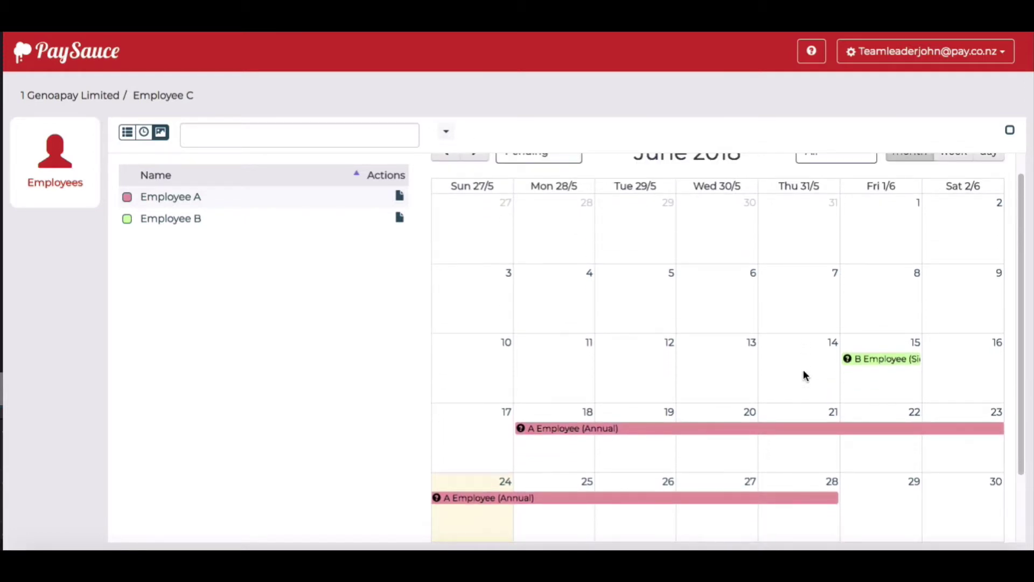
click(883, 360)
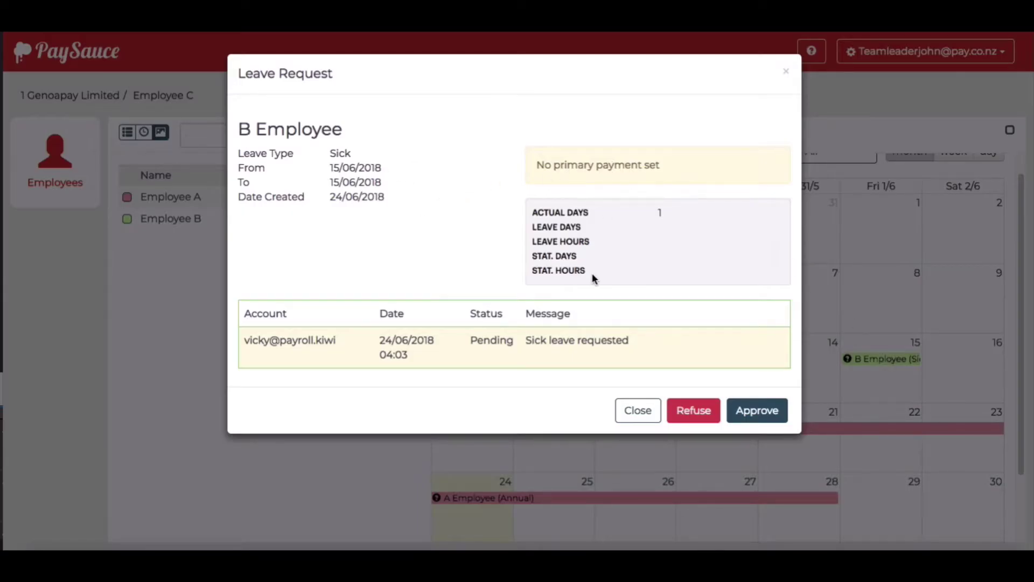
click(748, 413)
click(533, 167)
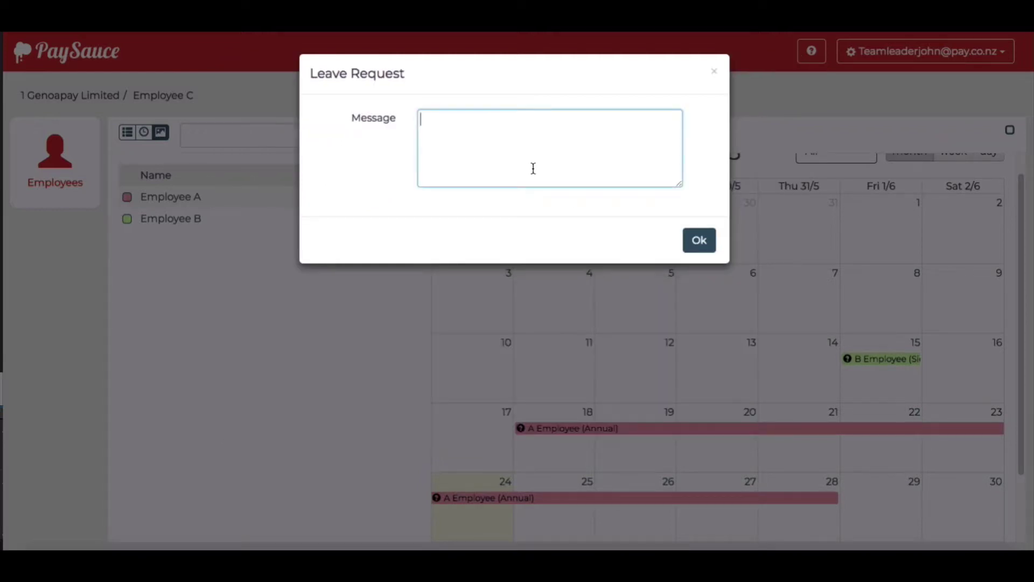
text(TAKE ANOTHER DAY OFF)
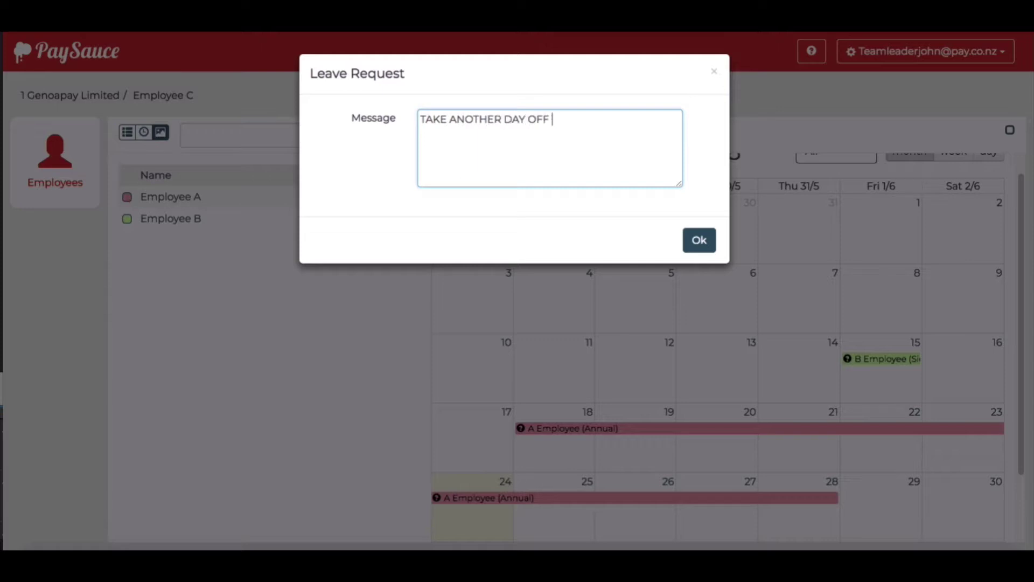
click(698, 239)
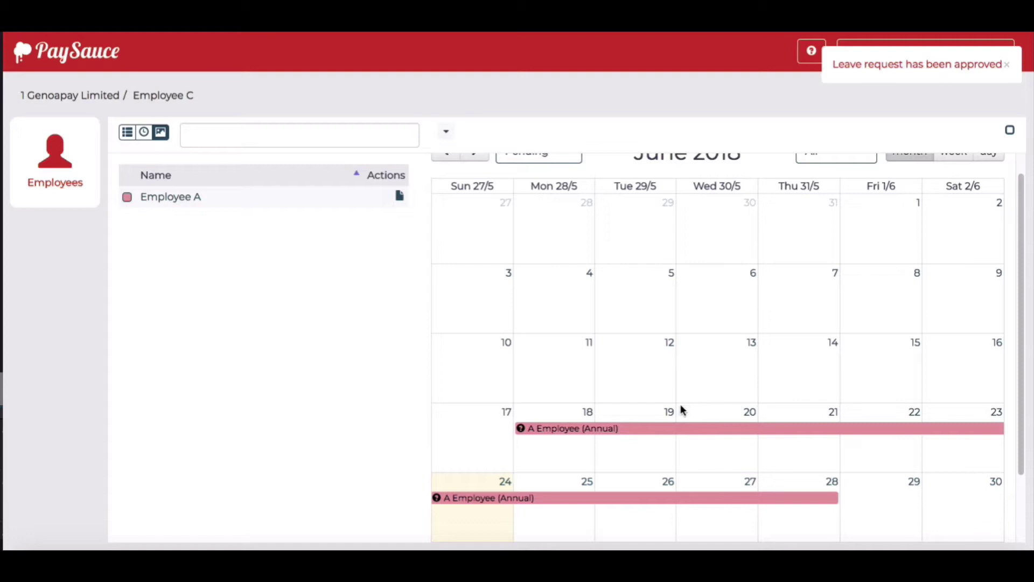
- Approve A Employee's 18–28 June annual leave with the message 'APPROVED'
click(652, 432)
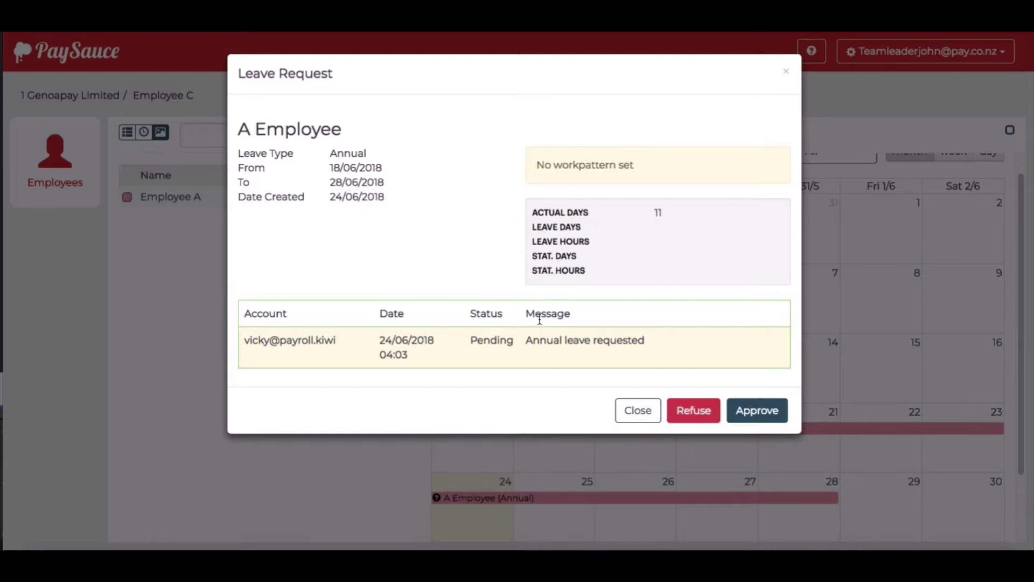
click(753, 408)
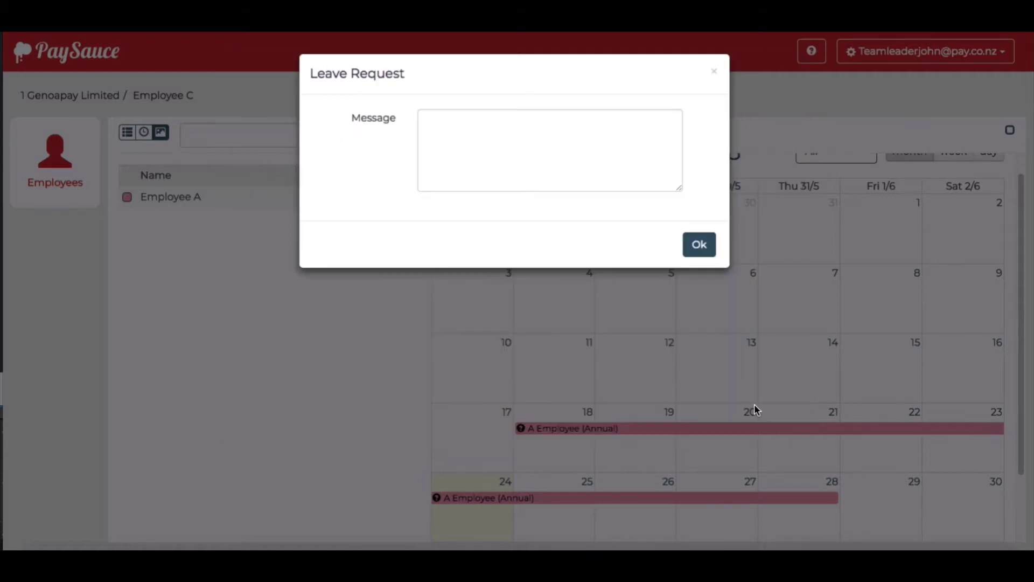
click(487, 146)
text(APPROVED)
click(700, 243)
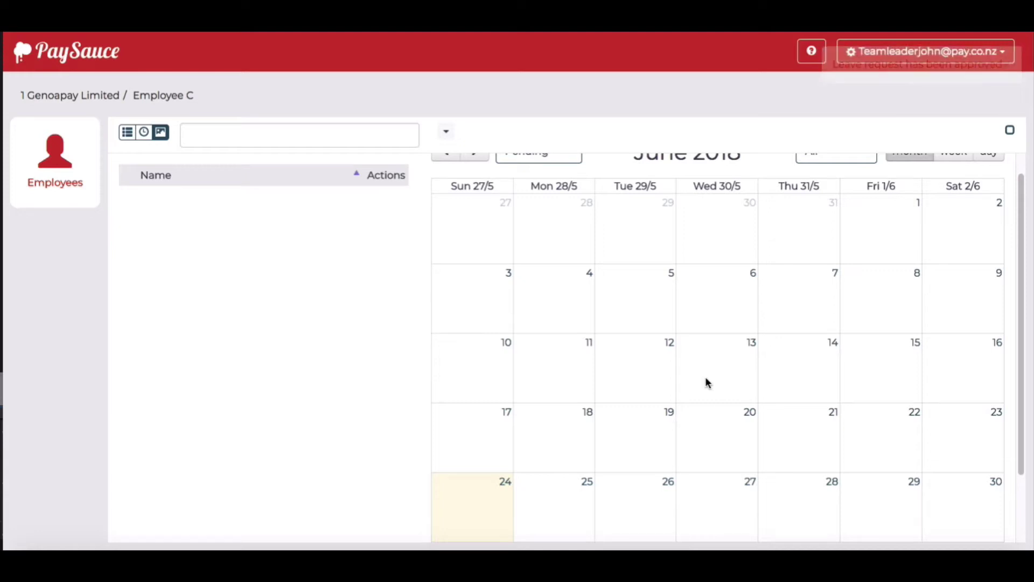
- Return to the employee list and view the details of Employees A, C and B
scroll(705, 377, up, 1)
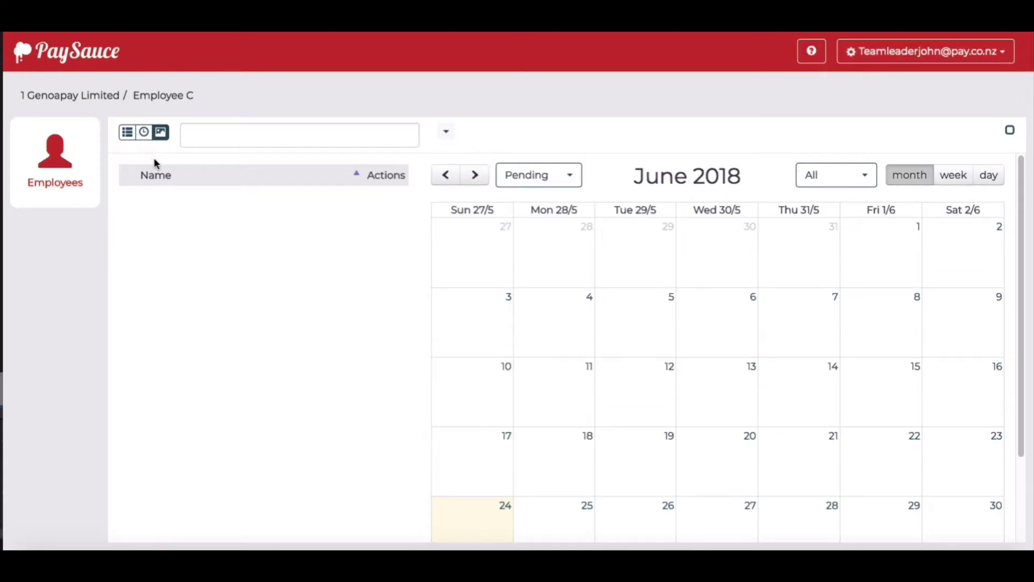
click(128, 133)
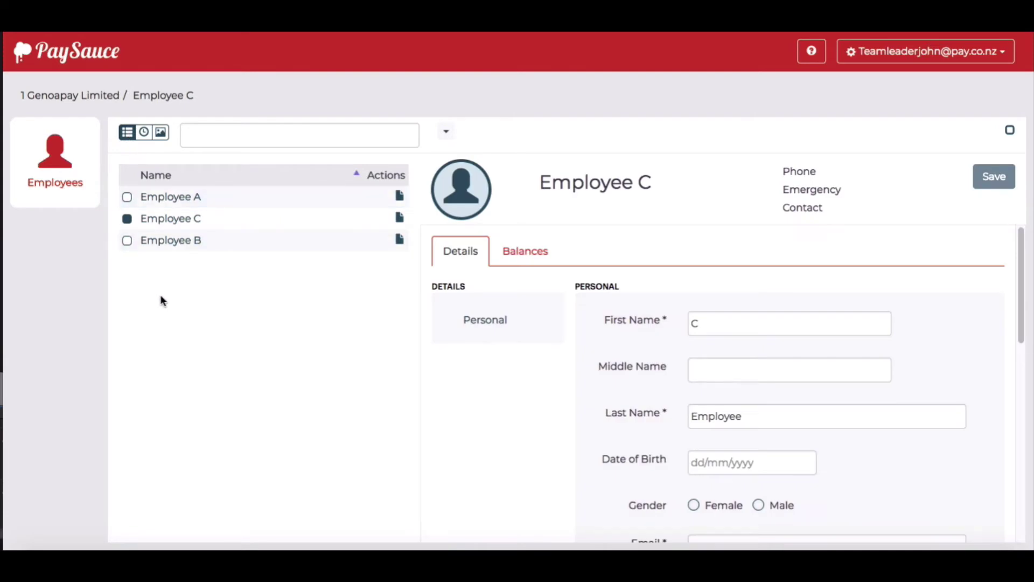
click(177, 197)
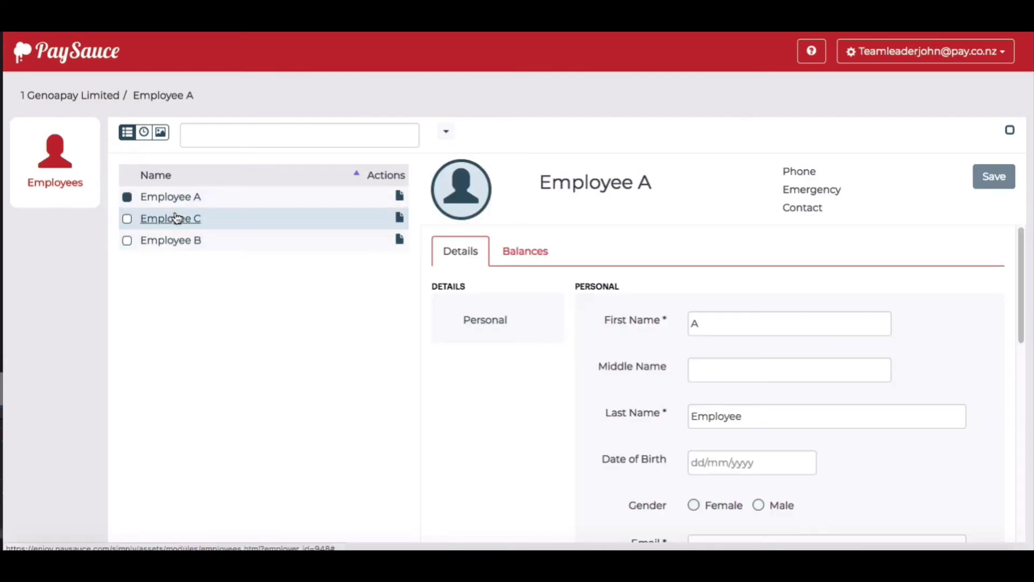
click(177, 220)
click(170, 242)
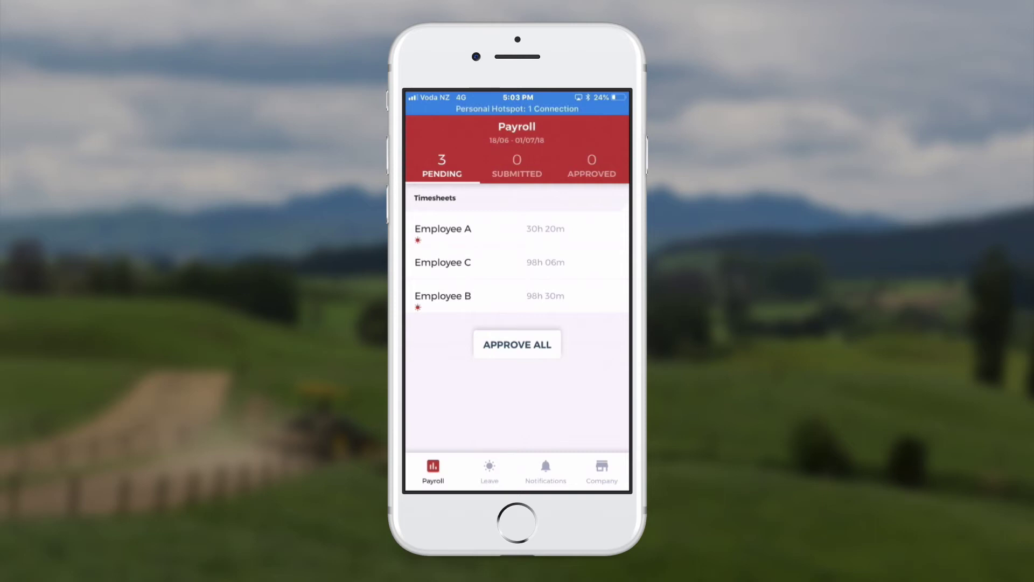
- Approve the 18/06–01/07/18 timesheets for Employees A, C and B in the mobile app
click(463, 231)
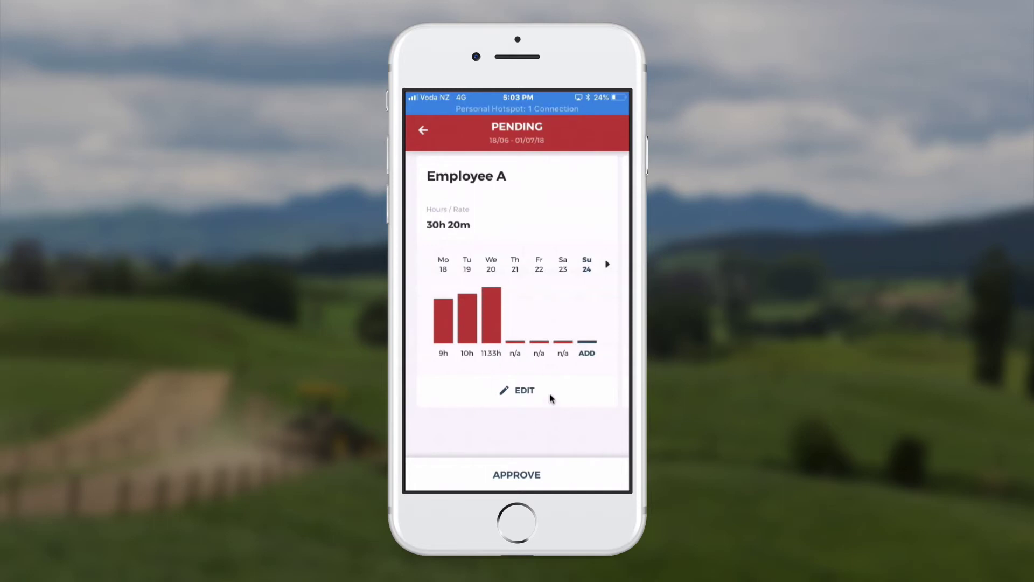
click(513, 474)
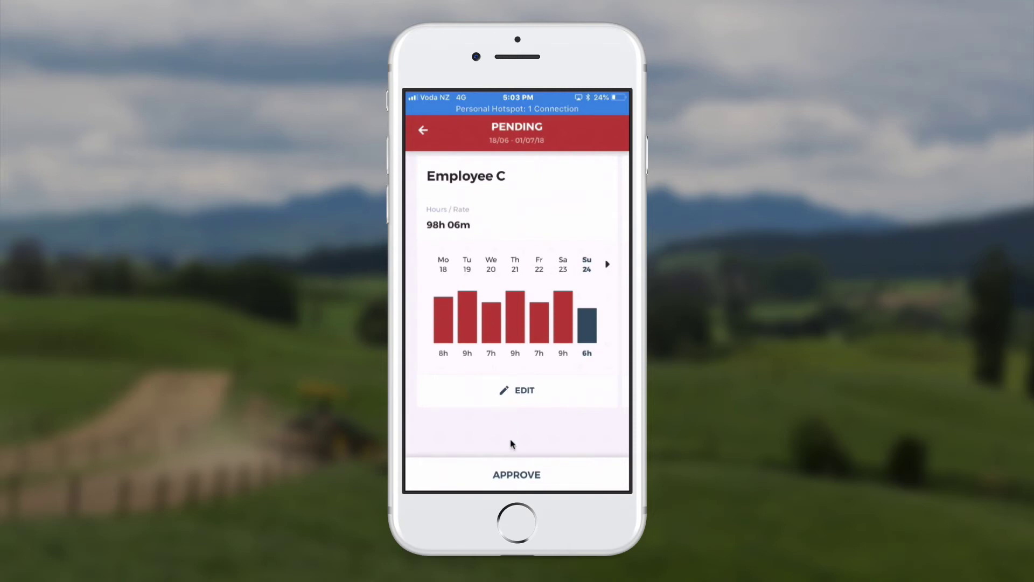
click(521, 473)
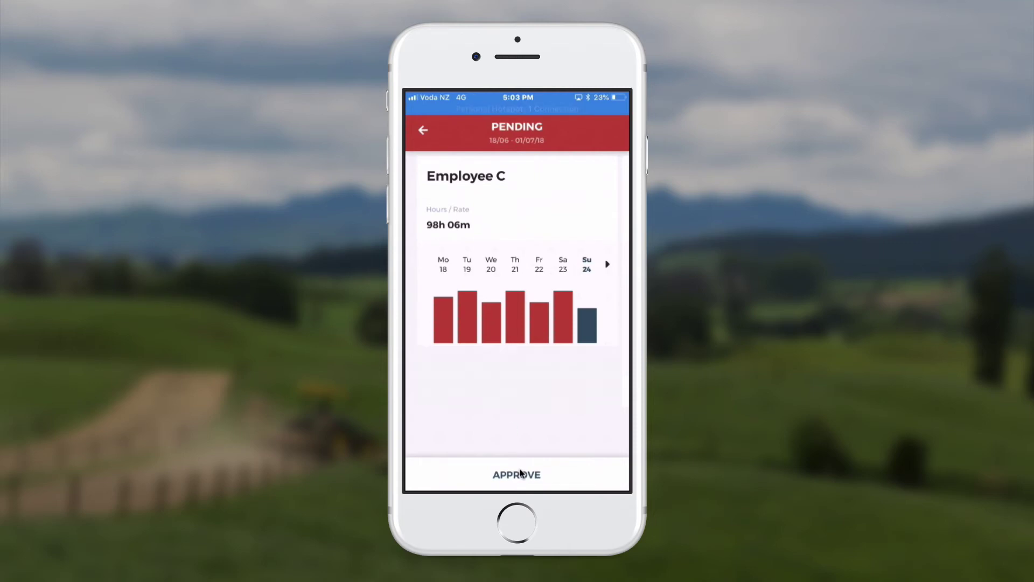
click(520, 473)
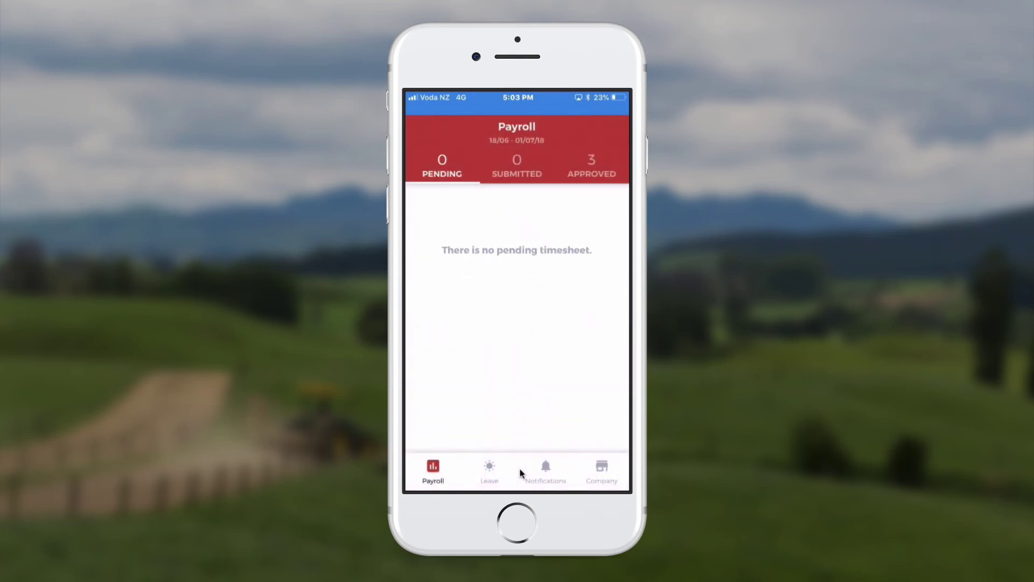
- Go to the Leave tab to see the pending leave requests
click(489, 466)
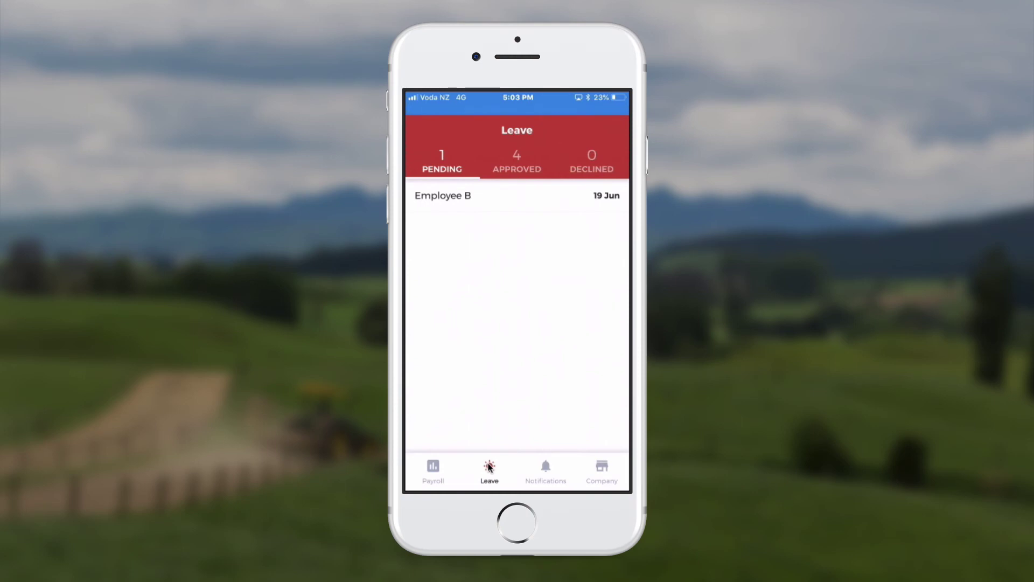